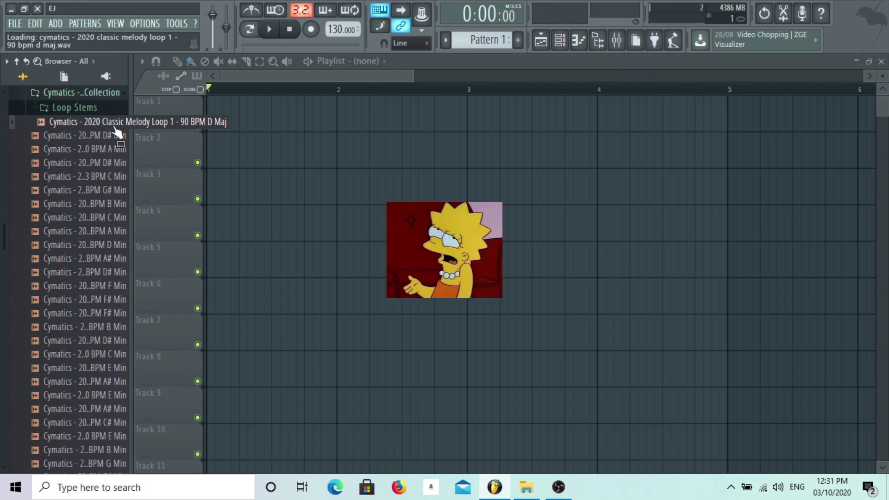
# Audition the melody loops in the Loop Stems folder, from Classic Melody Loop 1 through Dark Melody Loop 4.
pyautogui.click(114, 137)
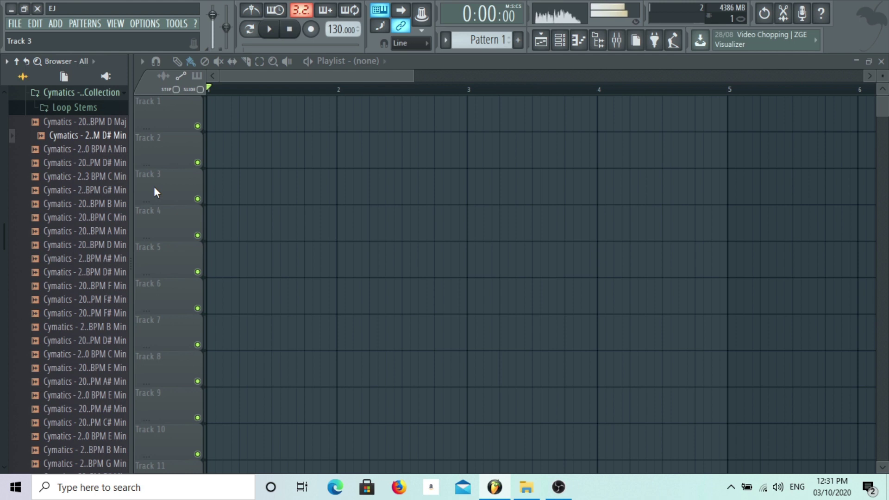
pyautogui.click(125, 149)
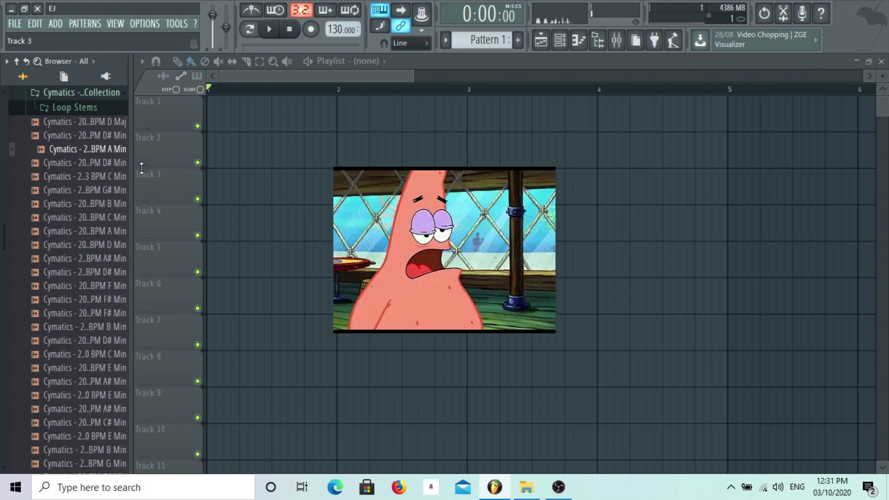
pyautogui.click(123, 164)
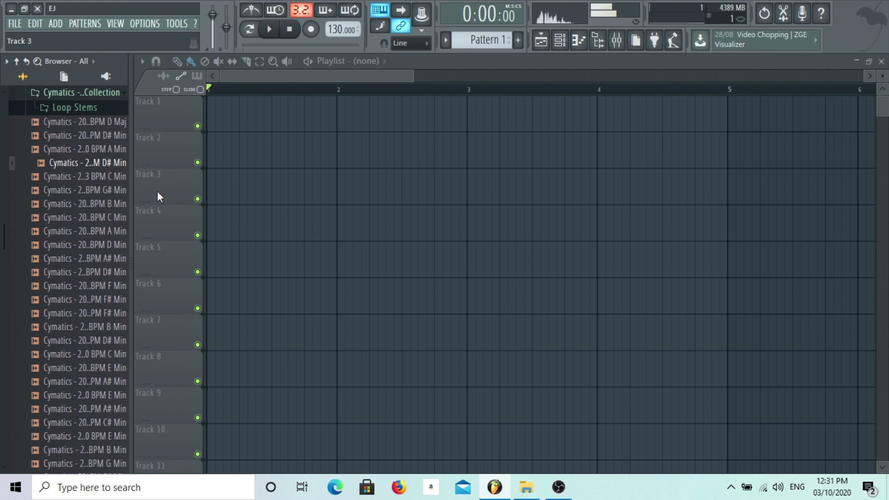
pyautogui.click(126, 180)
pyautogui.moveTo(128, 185); pyautogui.dragTo(175, 227)
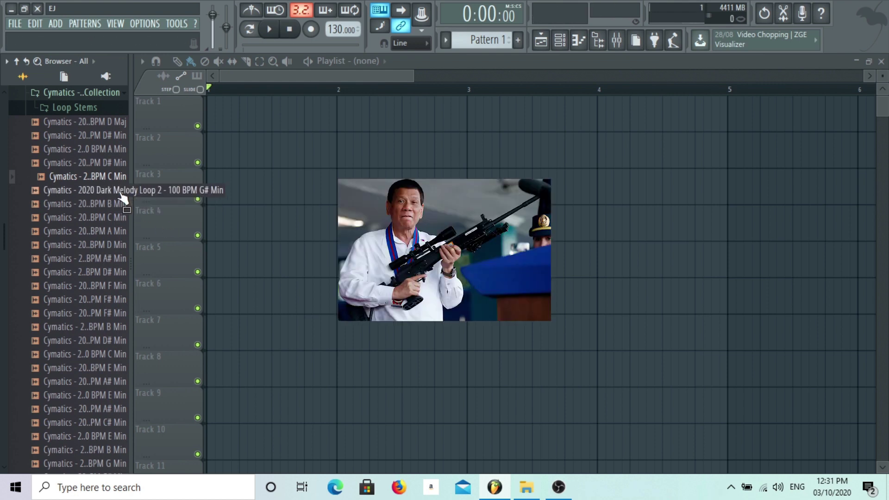
pyautogui.moveTo(123, 198); pyautogui.dragTo(148, 160)
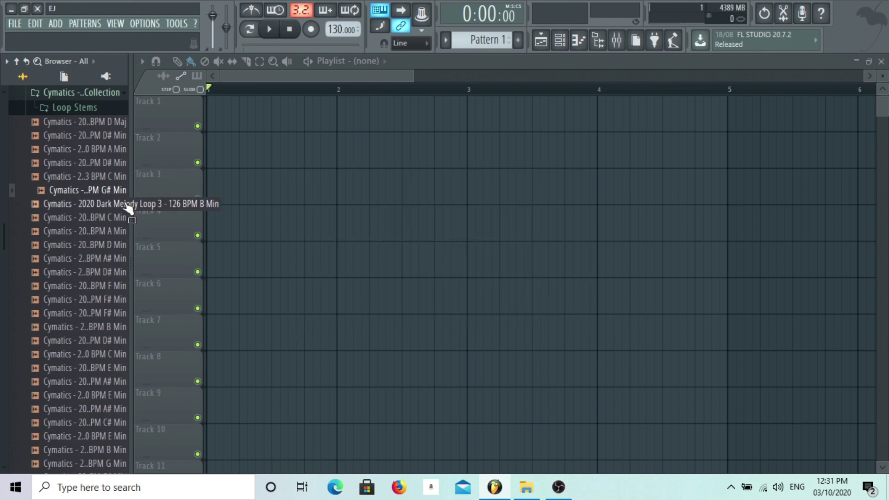
pyautogui.click(125, 206)
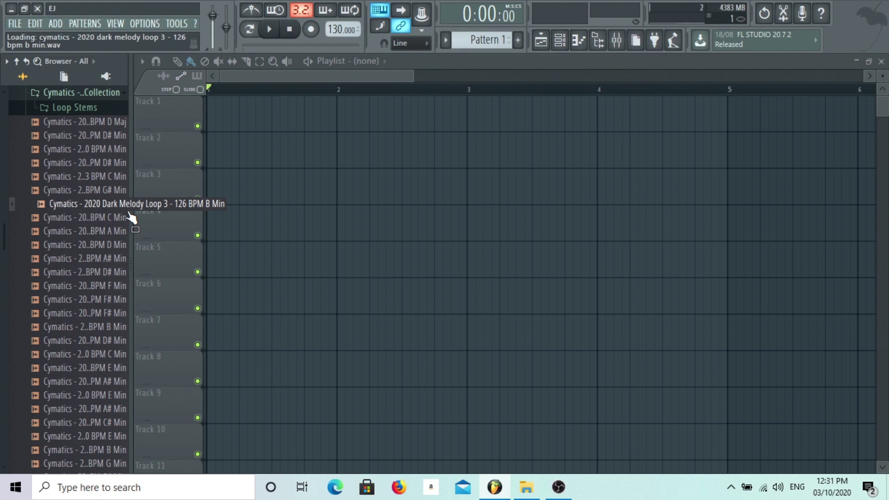
pyautogui.click(122, 219)
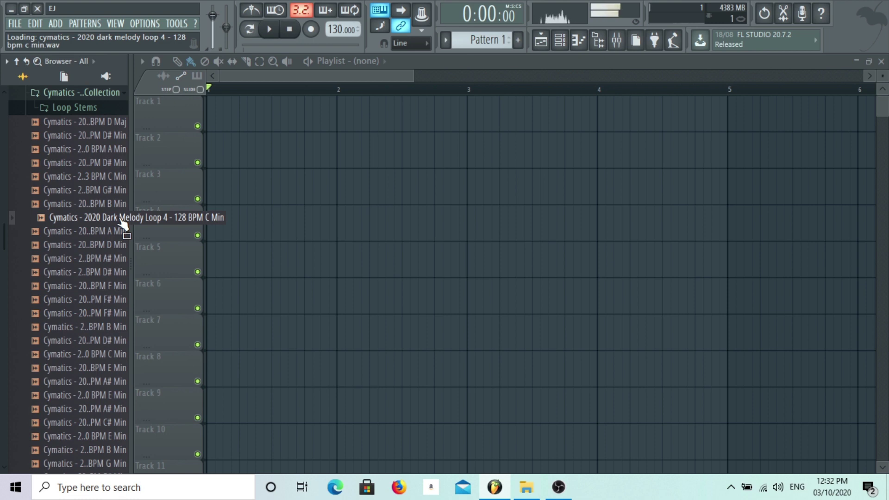
pyautogui.click(122, 214)
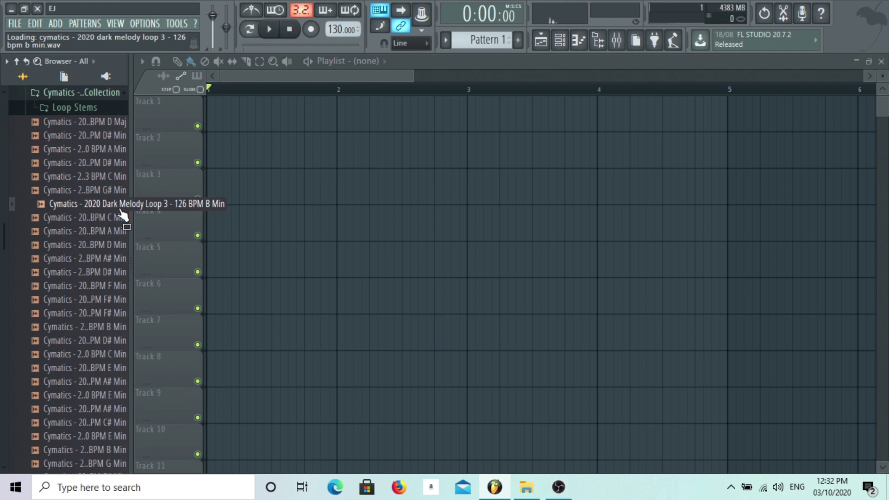
# Place Dark Melody Loop 3 - 126 BPM B Min at the start of Track 1 and set the project tempo to 126 BPM.
pyautogui.moveTo(122, 214); pyautogui.dragTo(239, 121)
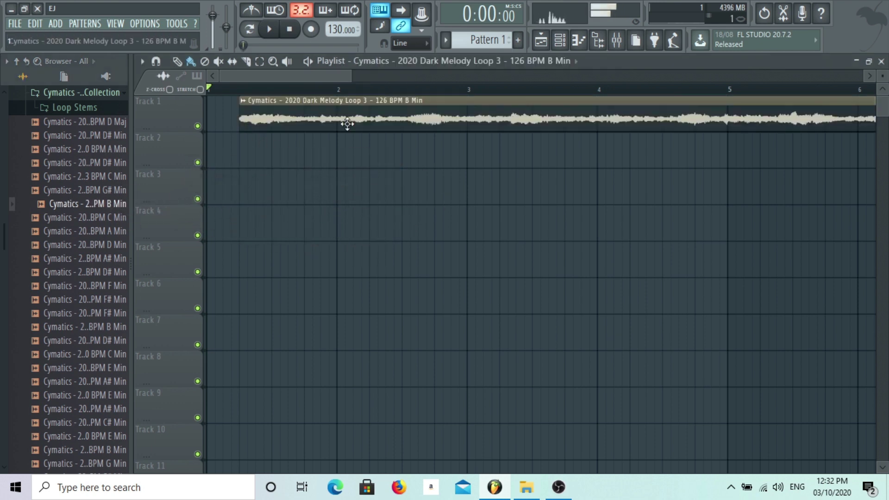
pyautogui.moveTo(347, 123); pyautogui.dragTo(234, 123)
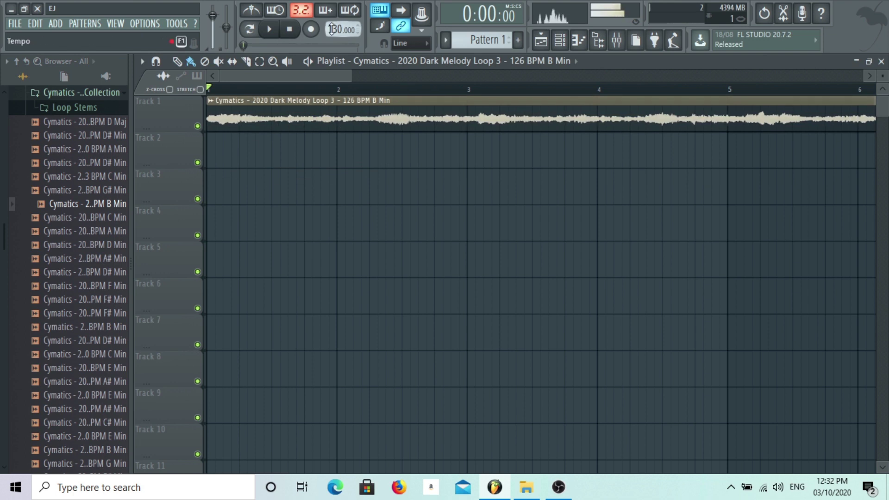
pyautogui.moveTo(332, 29); pyautogui.dragTo(331, 42)
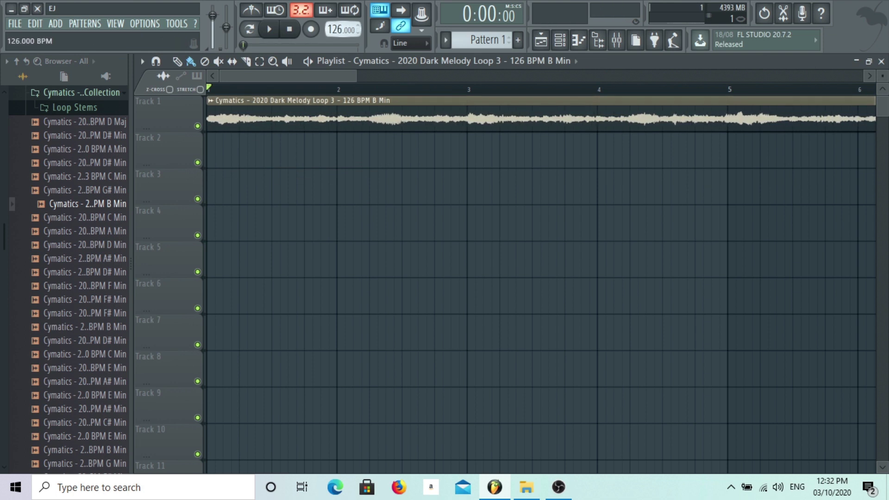
pyautogui.scroll(-3, 393, 92)
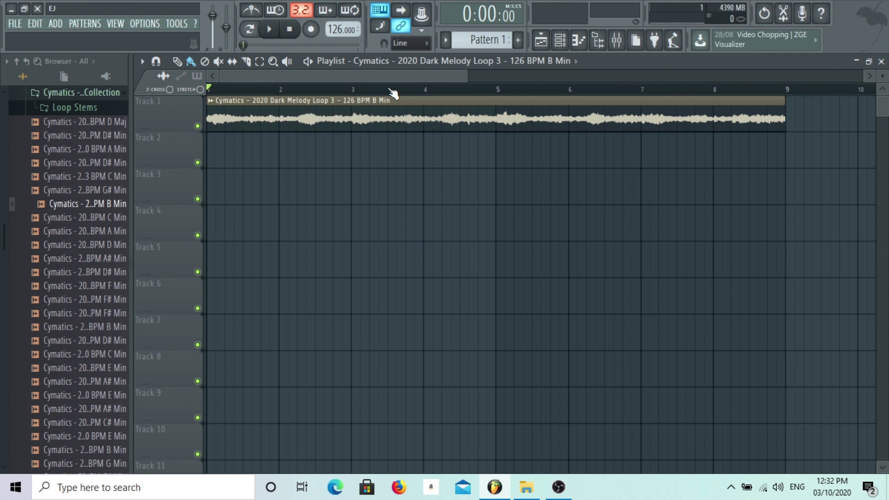
pyautogui.press('space')
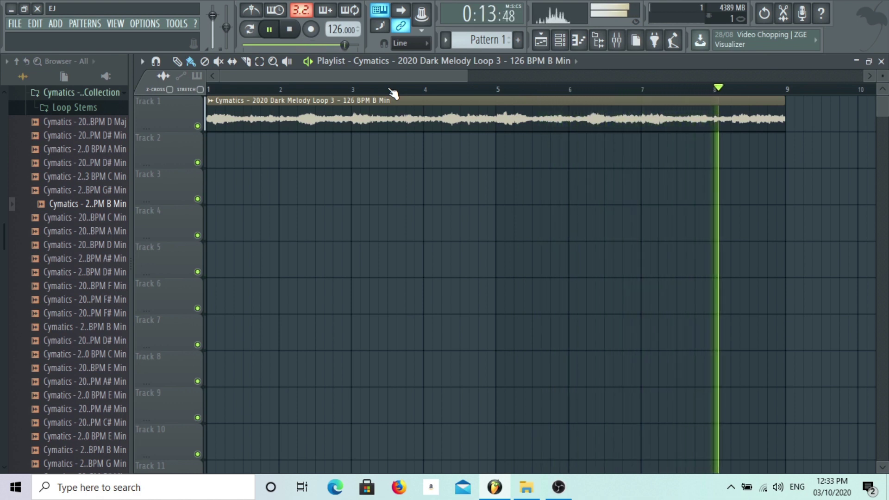
pyautogui.press('space')
# Set the melody loop's time-stretching pitch to -200 cents and play it back.
pyautogui.doubleClick(386, 116)
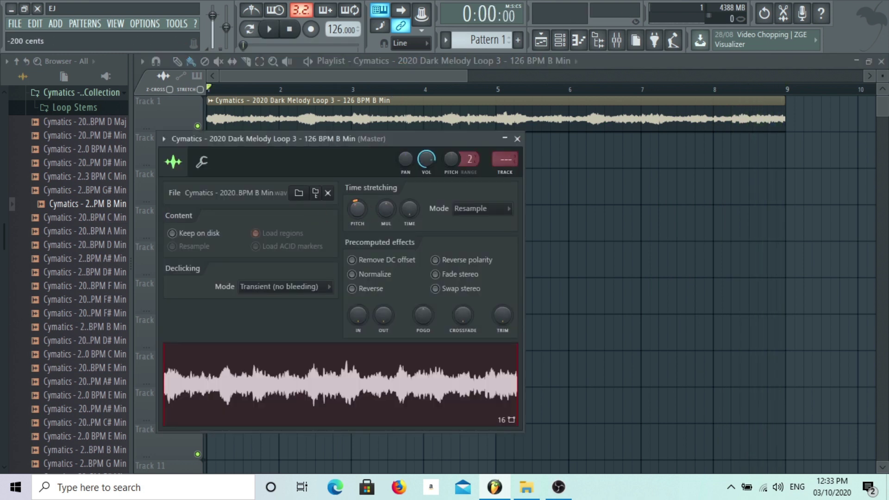
pyautogui.click(517, 140)
pyautogui.click(270, 30)
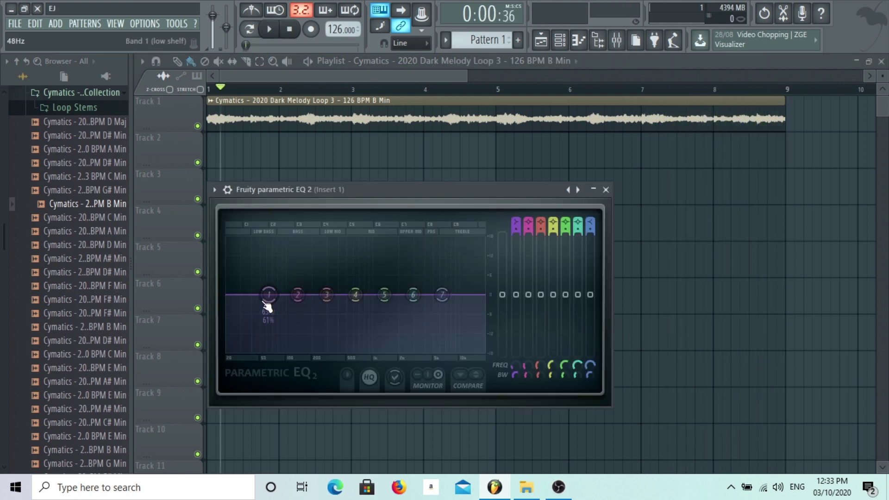
# Make band 1 of the Parametric EQ 2 on Insert 1 a Steep 8 high pass and raise its cutoff into the low mids.
pyautogui.rightClick(267, 294)
pyautogui.moveTo(290, 329)
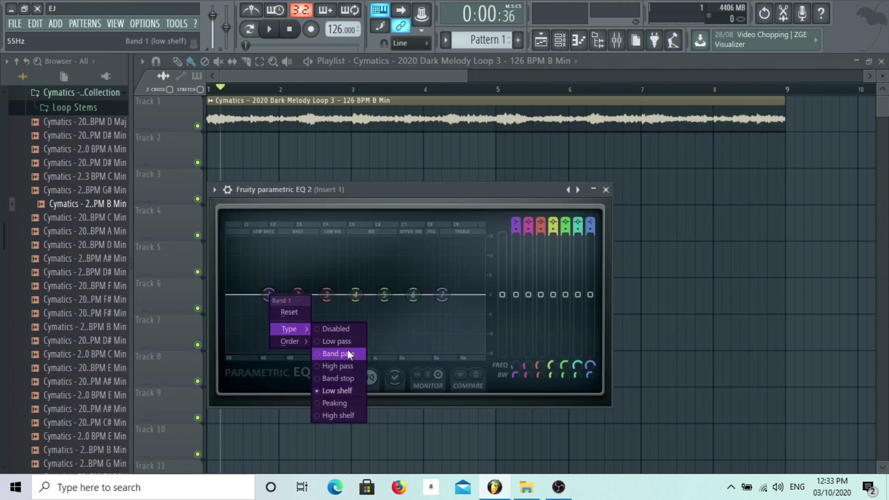
pyautogui.click(341, 366)
pyautogui.rightClick(269, 296)
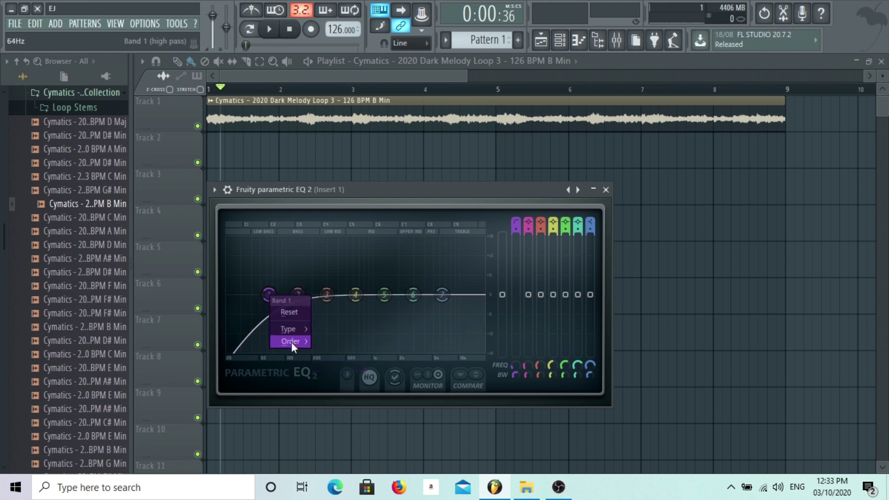
pyautogui.click(335, 340)
pyautogui.moveTo(273, 305); pyautogui.dragTo(329, 299)
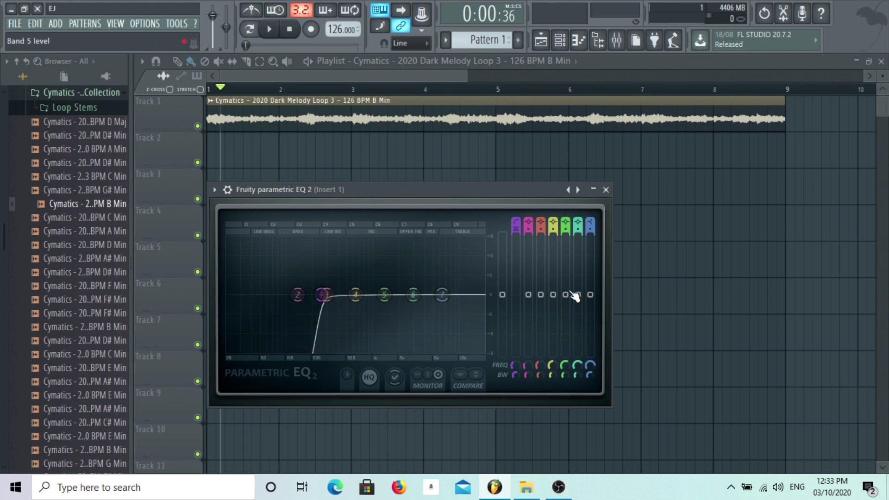
# Change band 7 of the equalizer to a low pass with order Steep 8.
pyautogui.rightClick(442, 294)
pyautogui.moveTo(457, 341)
pyautogui.click(507, 343)
pyautogui.rightClick(442, 294)
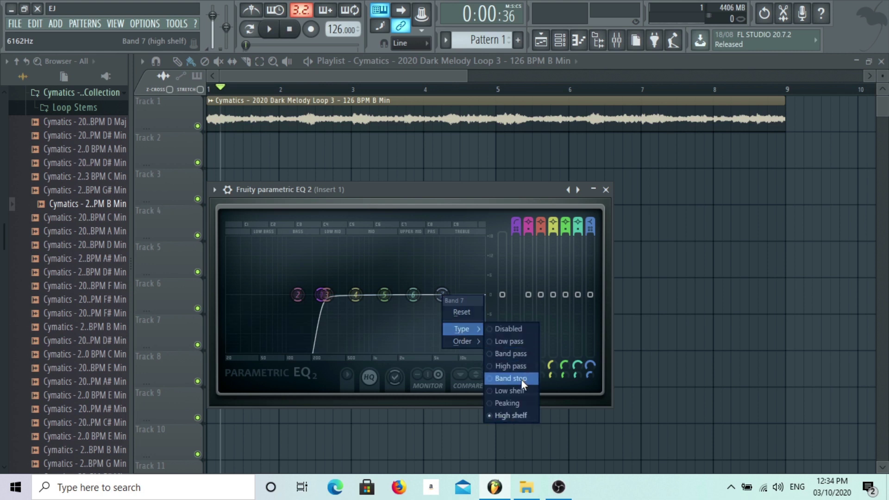
pyautogui.click(519, 343)
pyautogui.rightClick(441, 294)
pyautogui.moveTo(456, 341)
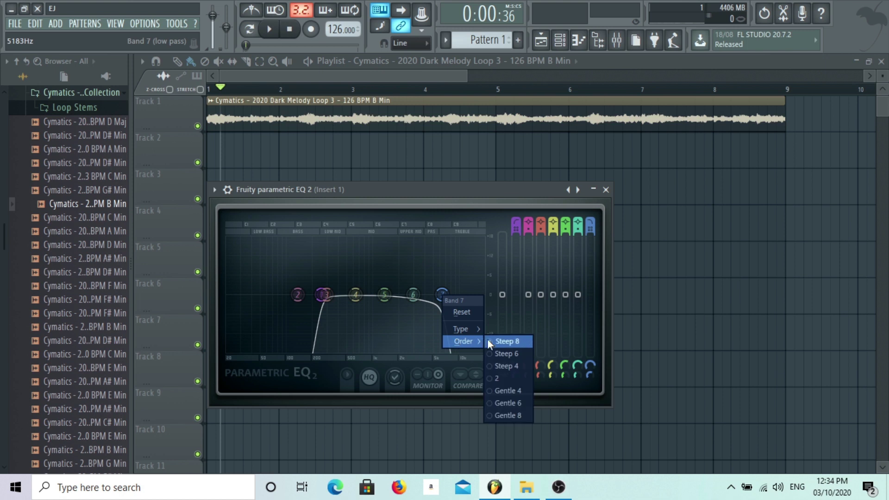
pyautogui.click(502, 339)
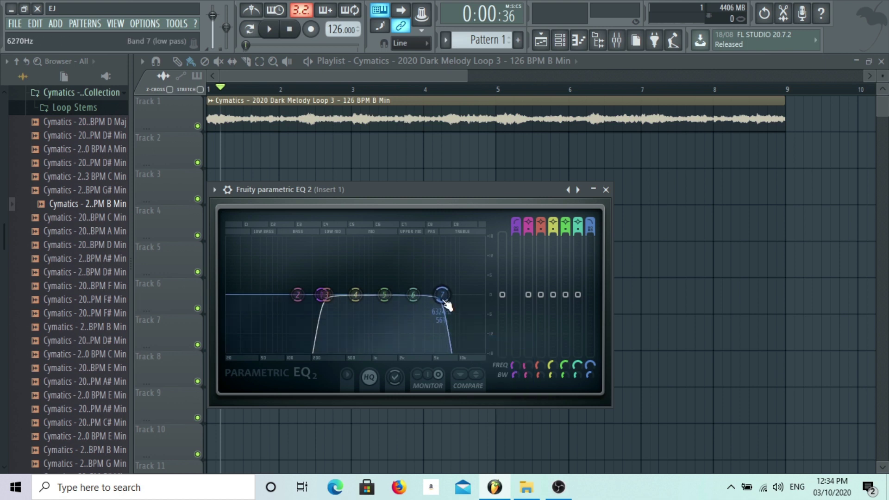
# Set the low-pass cutoff to about 3624 Hz and the high-pass cutoff to about 270 Hz, and play back the loop.
pyautogui.moveTo(441, 294); pyautogui.dragTo(420, 295)
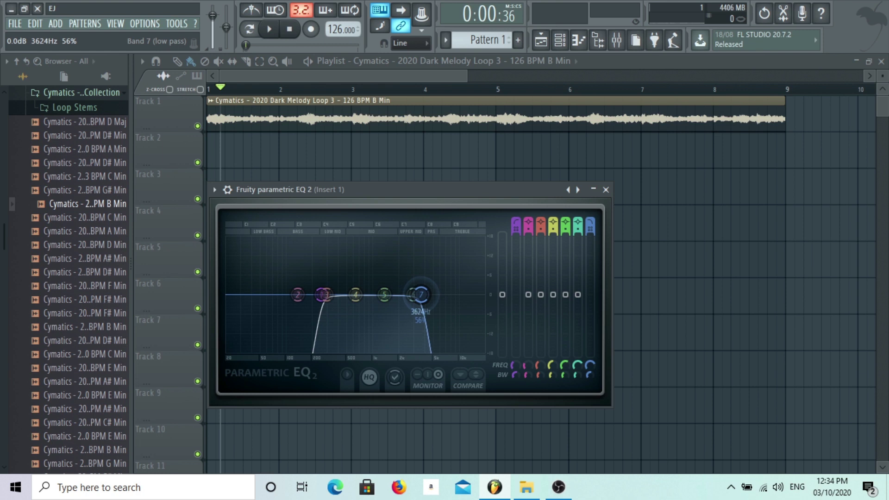
pyautogui.moveTo(322, 295)
pyautogui.mouseDown()
pyautogui.moveTo(283, 296)
pyautogui.moveTo(325, 296)
pyautogui.mouseUp()
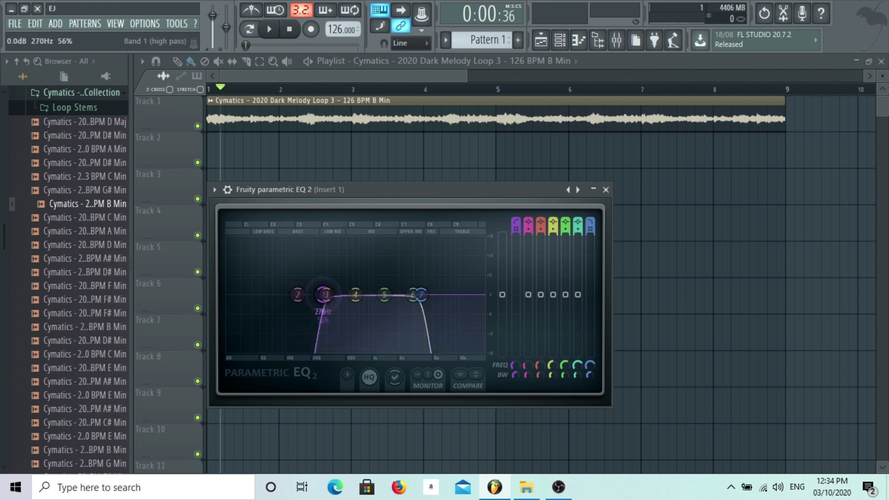
pyautogui.click(605, 189)
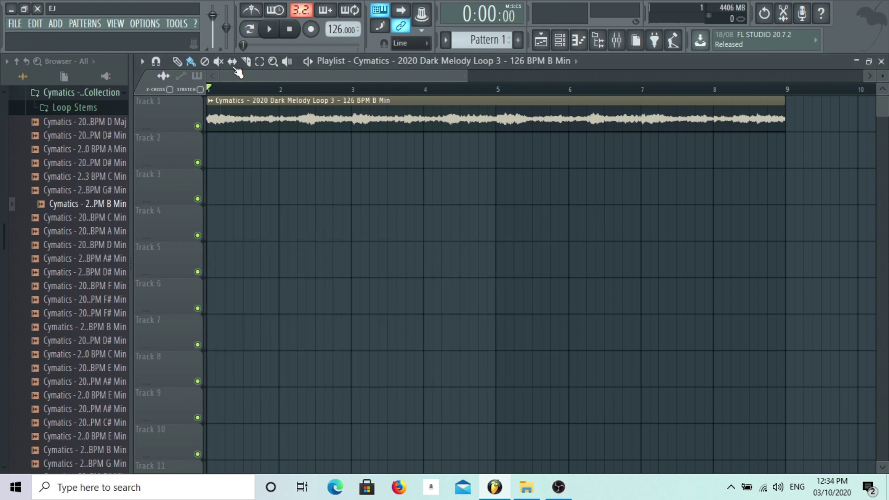
pyautogui.click(269, 29)
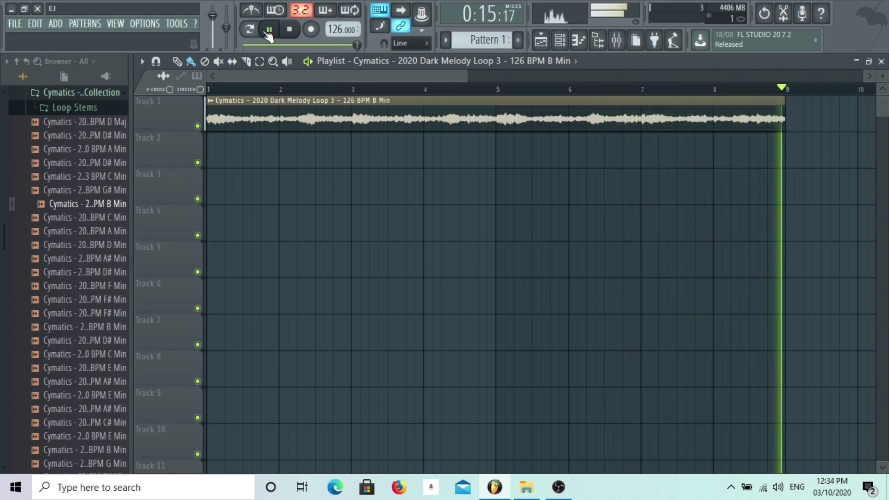
pyautogui.click(269, 31)
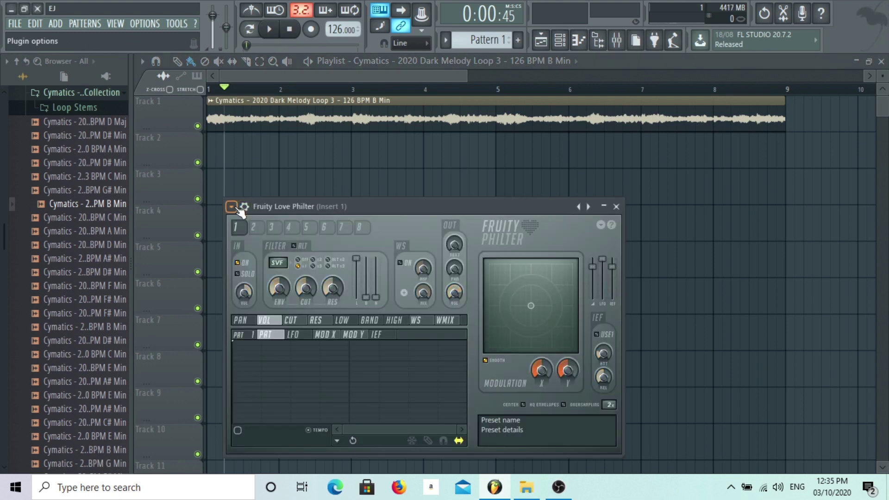
# Load the Simple triangle lowpass LFO preset in Fruity Love Philter and play the loop from the start.
pyautogui.click(234, 207)
pyautogui.moveTo(246, 229)
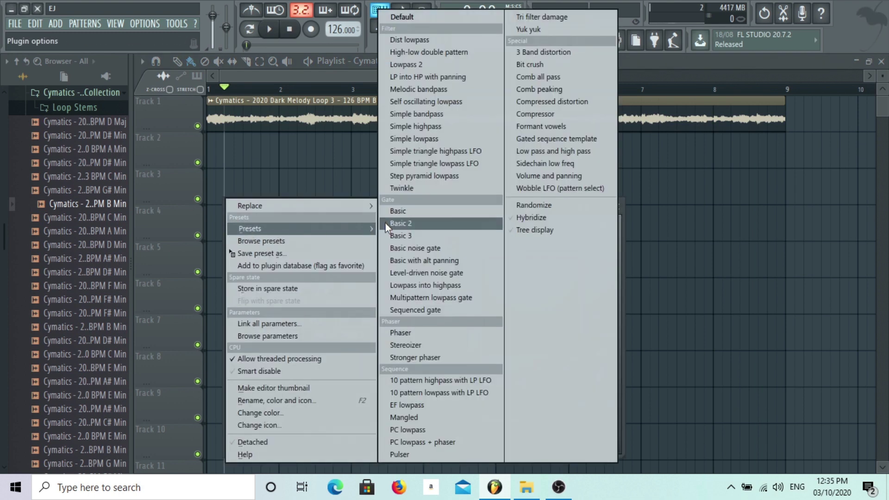
pyautogui.click(406, 164)
pyautogui.click(615, 204)
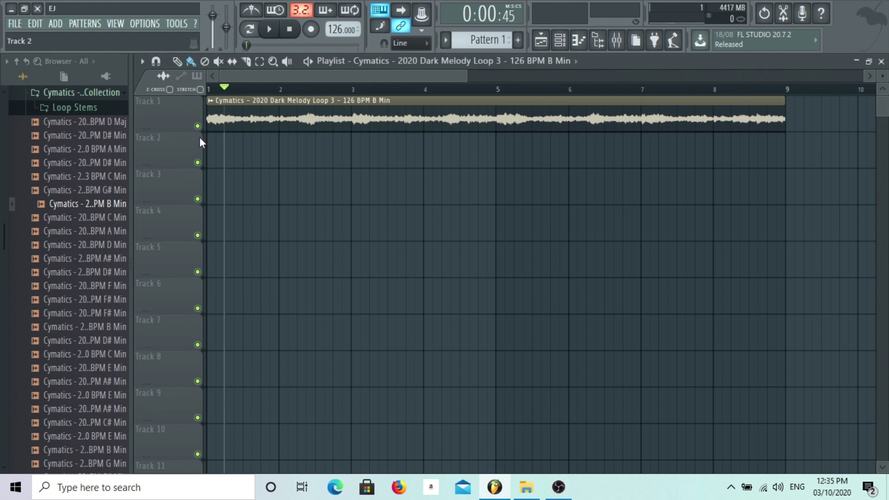
pyautogui.click(206, 95)
pyautogui.click(269, 39)
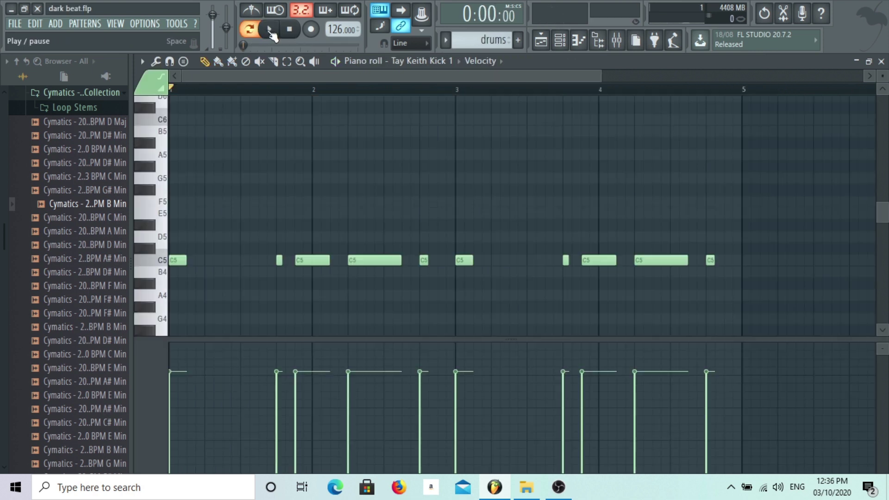
# Play back the drums pattern, the hats pattern and the full playlist arrangement.
pyautogui.click(271, 31)
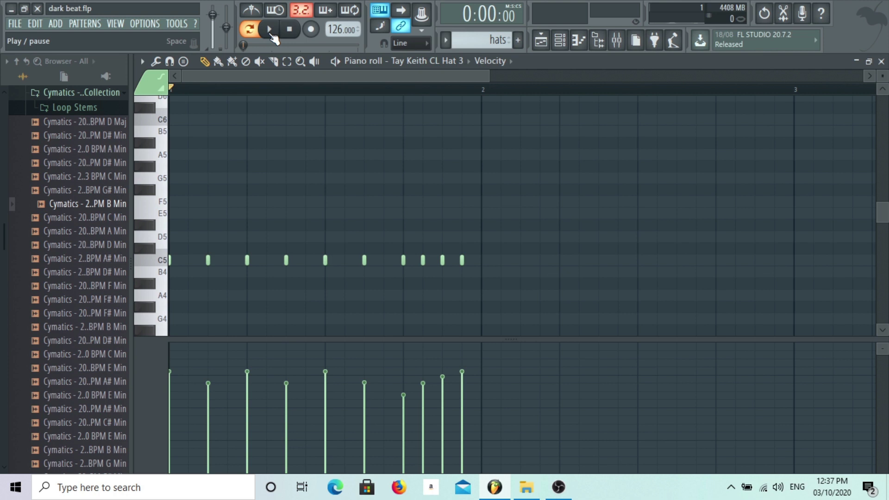
pyautogui.click(271, 31)
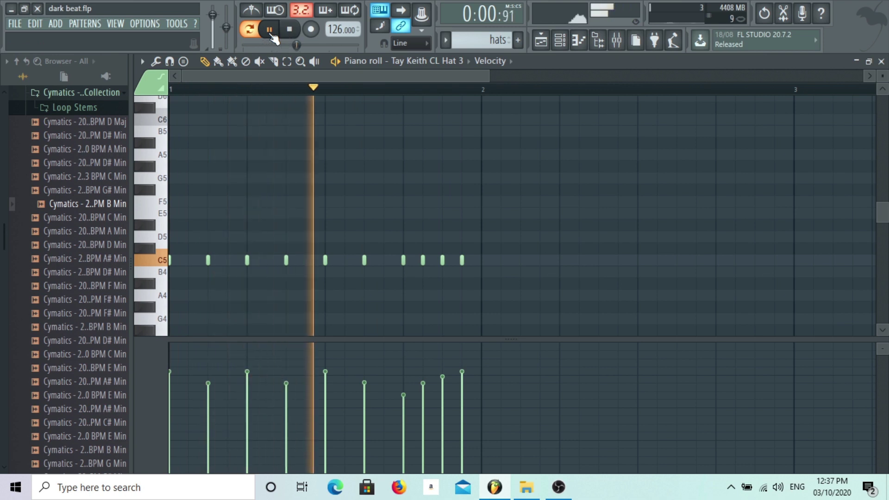
pyautogui.click(292, 36)
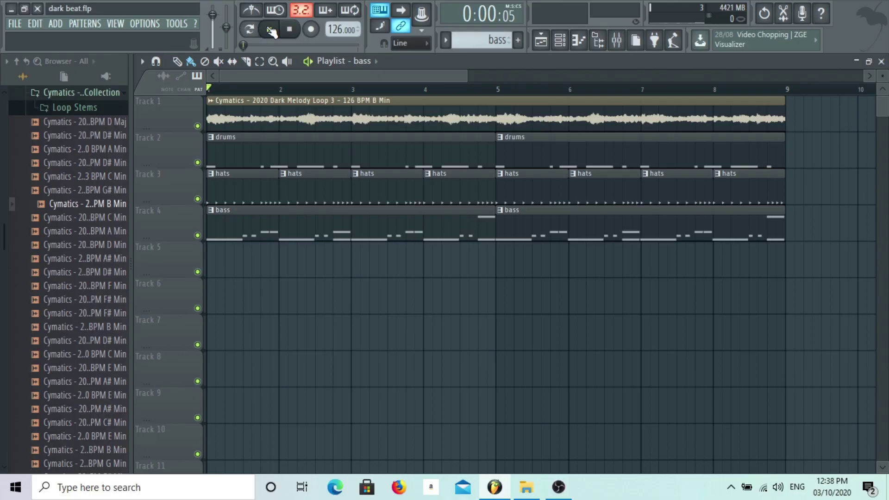
pyautogui.click(270, 29)
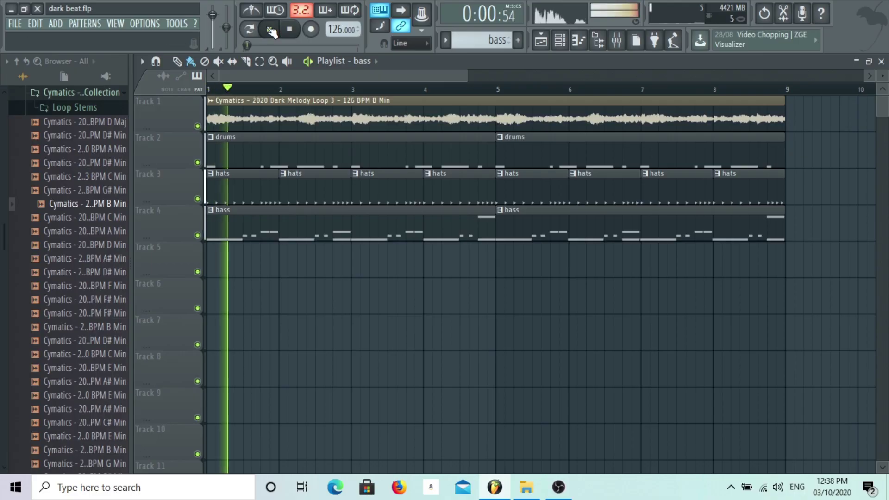